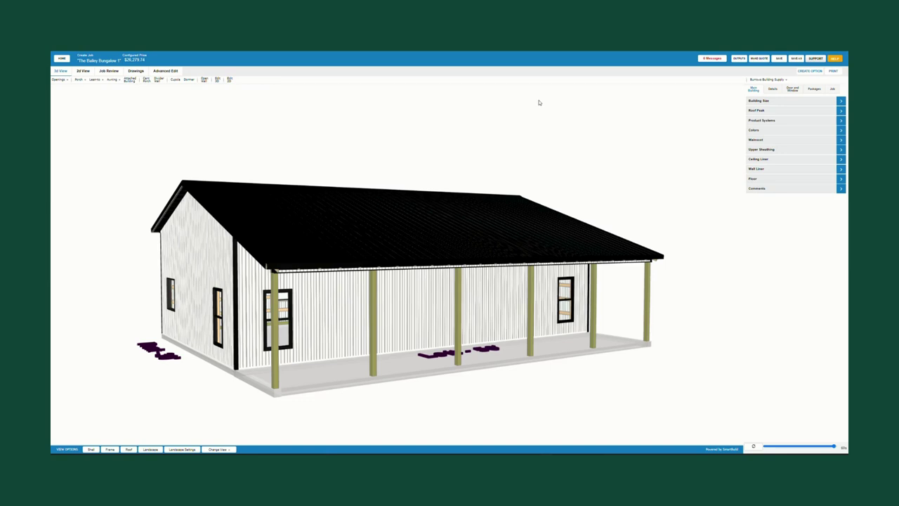
Orbit the Bailey Bungalow model until the porch wall is seen straight on.
mouse_move(540, 102)
left_mouse_down()
mouse_move(371, 100)
mouse_move(484, 103)
left_mouse_up()
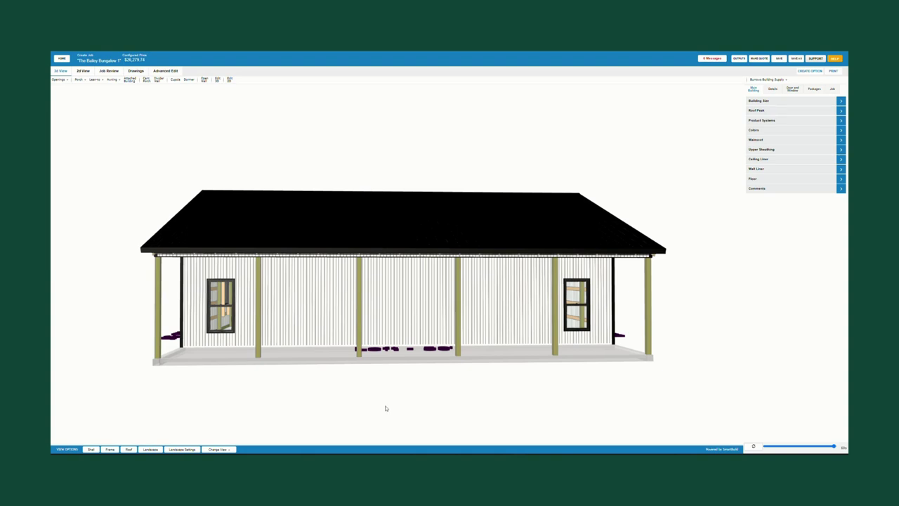
mouse_move(383, 410)
left_mouse_down()
mouse_move(427, 408)
mouse_move(363, 408)
mouse_move(386, 386)
mouse_move(384, 407)
mouse_move(429, 409)
mouse_move(363, 410)
mouse_move(391, 411)
mouse_move(381, 412)
left_mouse_up()
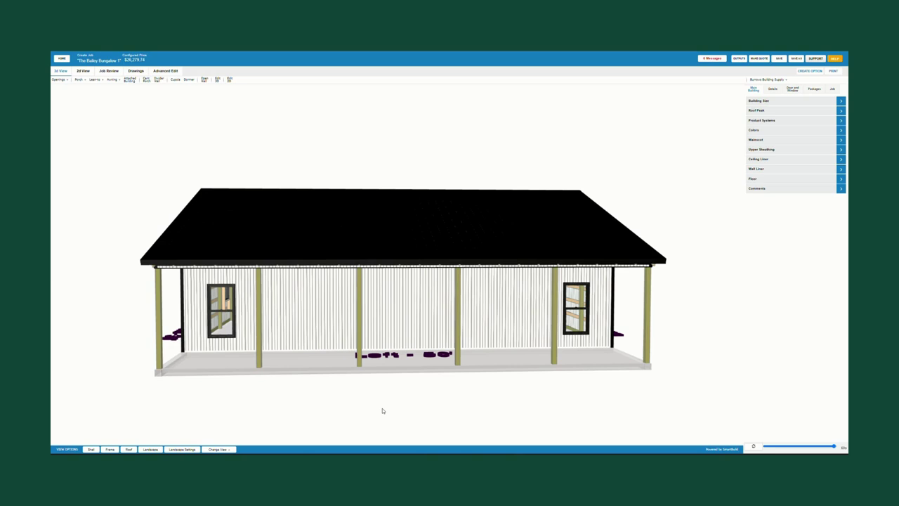
left_click_drag(317, 345, 333, 322)
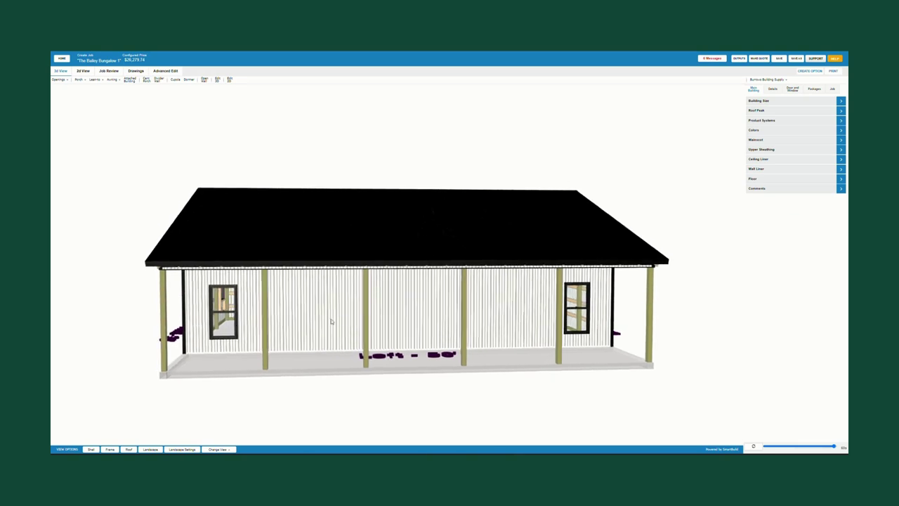
Place three custom walk-door openings in the middle porch bays between the windows.
left_click(65, 82)
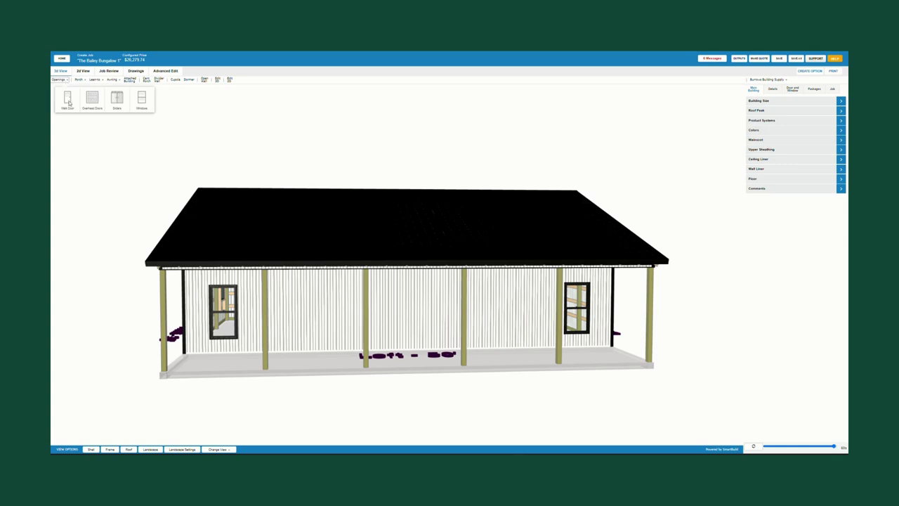
left_click(68, 102)
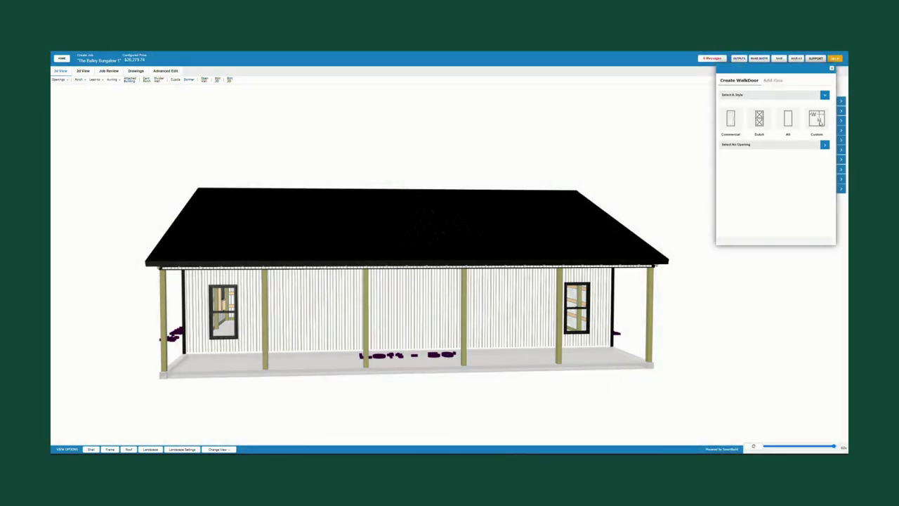
left_click(819, 121)
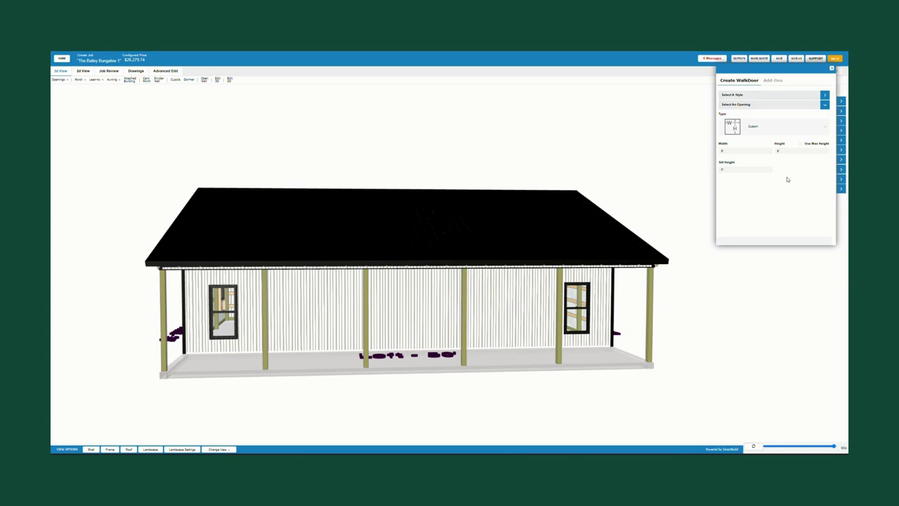
left_click(325, 317)
left_click(413, 315)
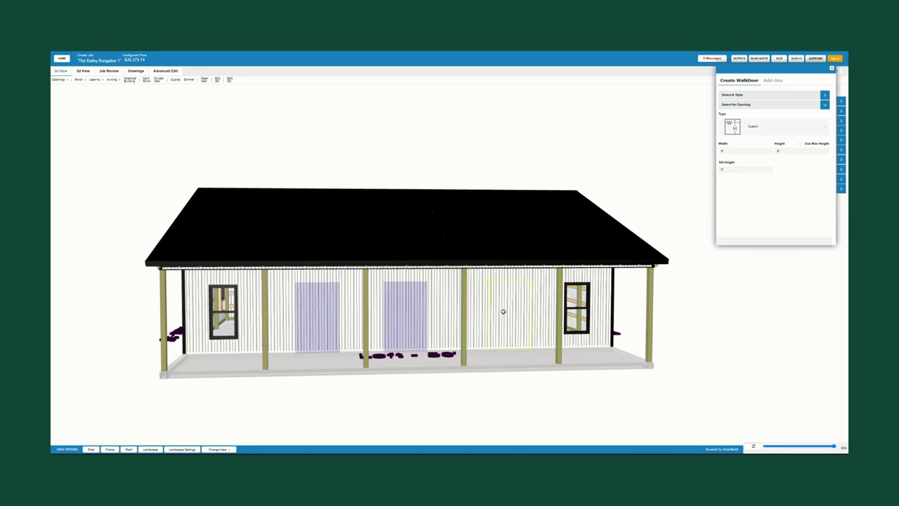
left_click(510, 311)
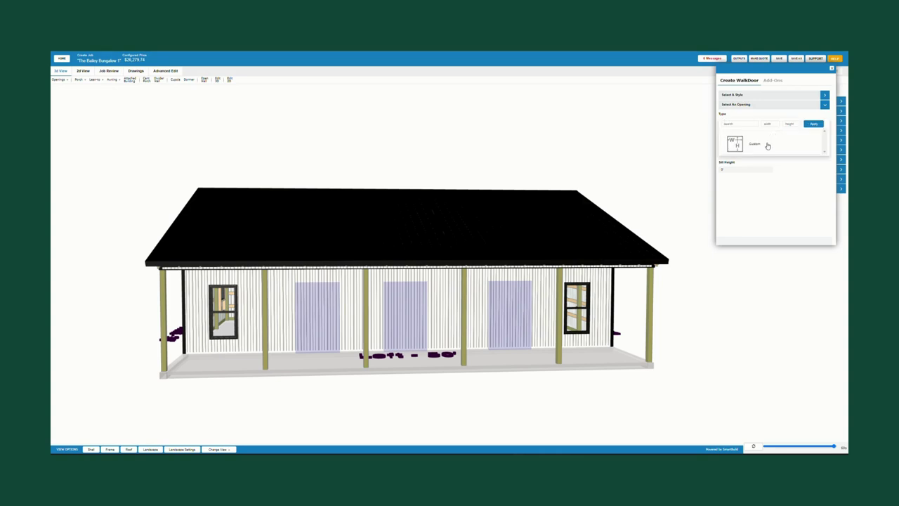
Place a 1-Lite Steel Entry Crossbuck RH Black door on the right side wall.
left_click(755, 95)
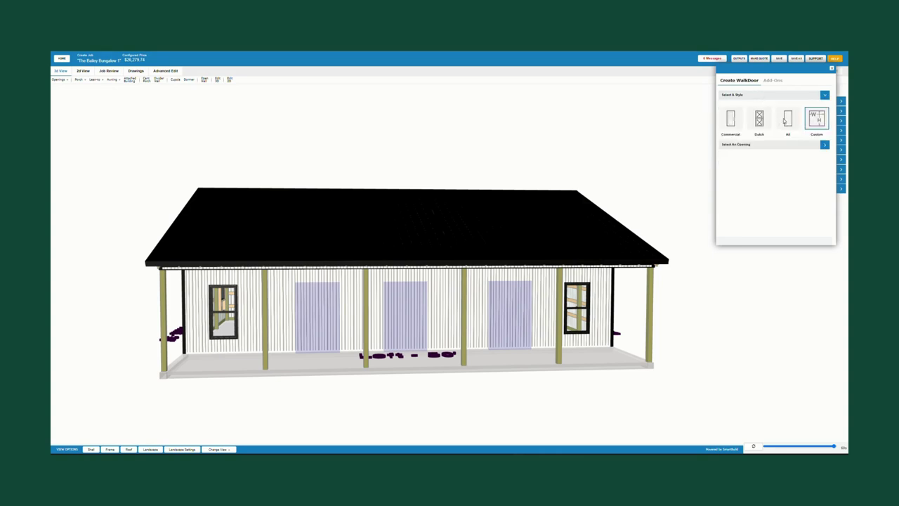
left_click(788, 120)
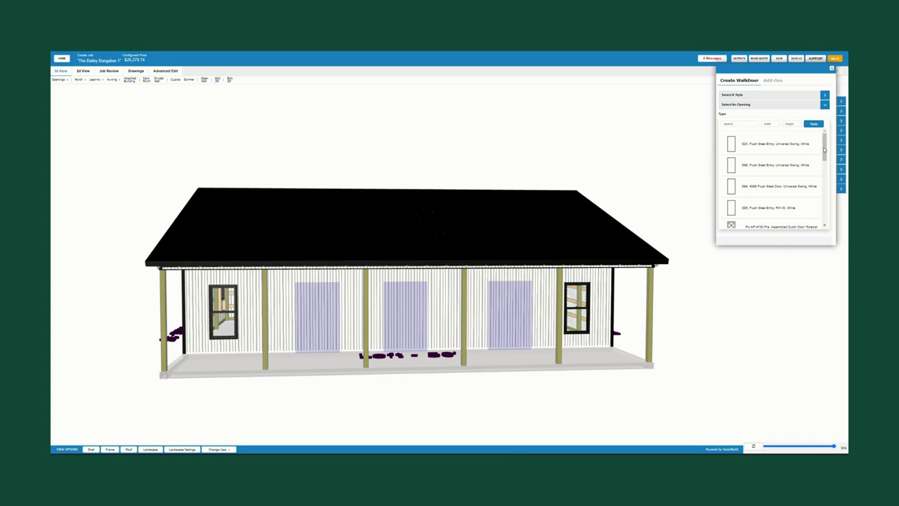
mouse_move(823, 147)
left_mouse_down()
mouse_move(826, 214)
mouse_move(825, 200)
left_mouse_up()
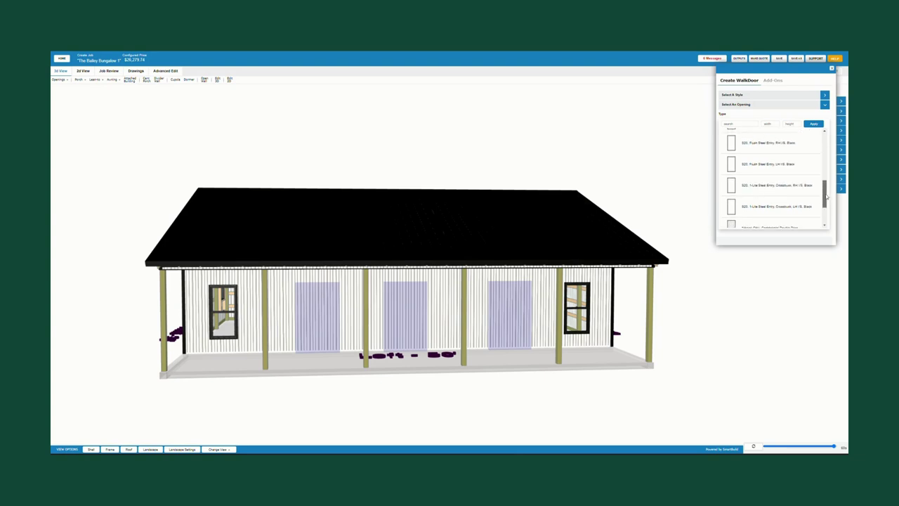
left_click(774, 185)
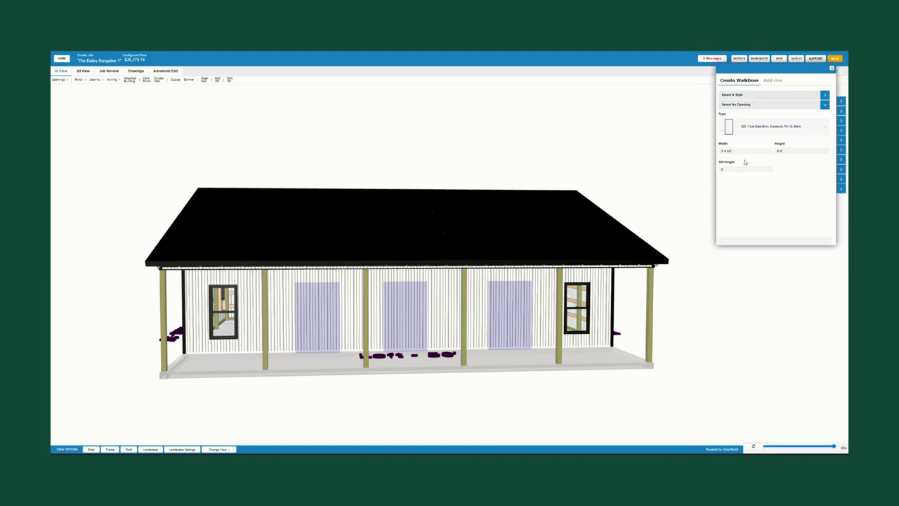
left_click_drag(312, 113, 636, 113)
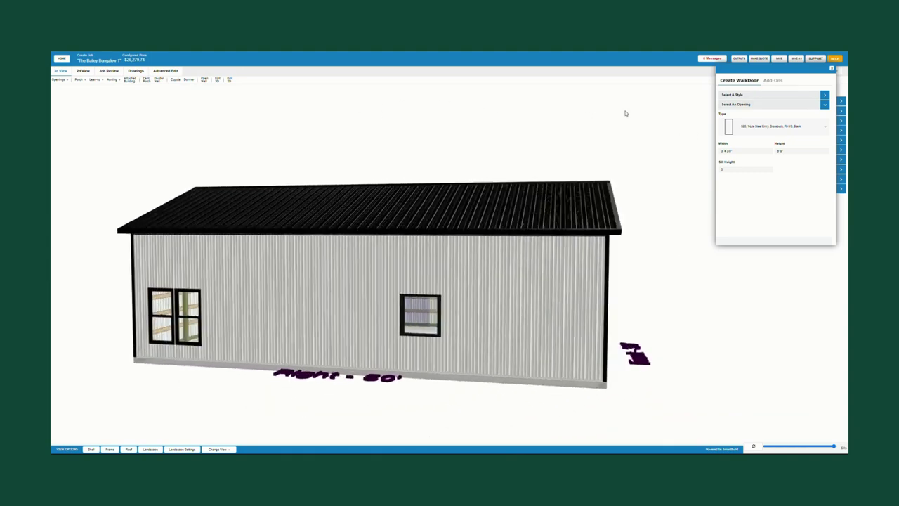
left_click(545, 345)
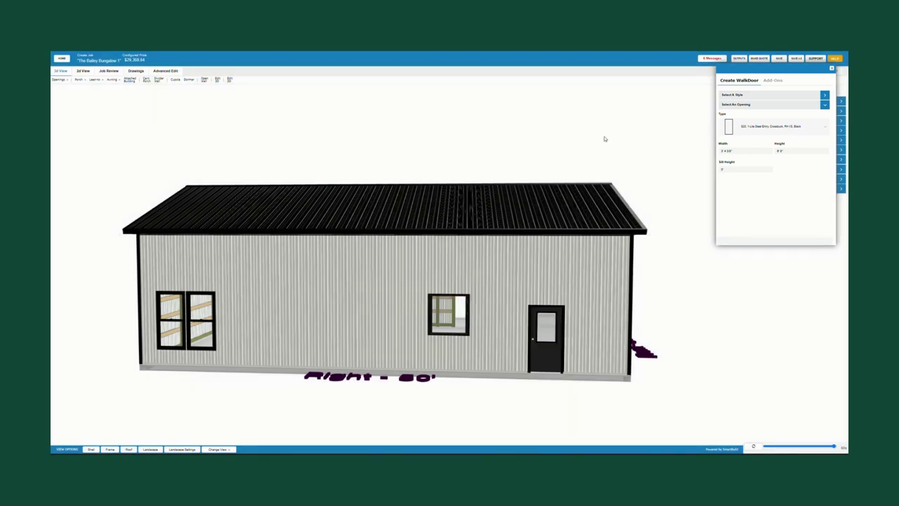
Inspect the openings and entry door around the model, then close the Create WalkDoor panel.
mouse_move(609, 117)
left_mouse_down()
mouse_move(400, 115)
mouse_move(311, 126)
left_mouse_up()
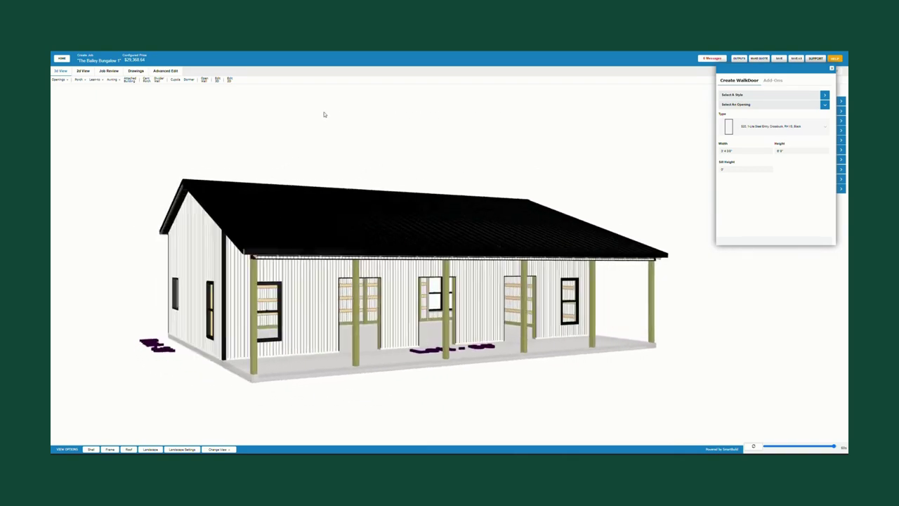
mouse_move(563, 124)
left_mouse_down()
mouse_move(315, 123)
mouse_move(570, 125)
mouse_move(399, 134)
mouse_move(518, 134)
mouse_move(218, 129)
mouse_move(259, 134)
left_mouse_up()
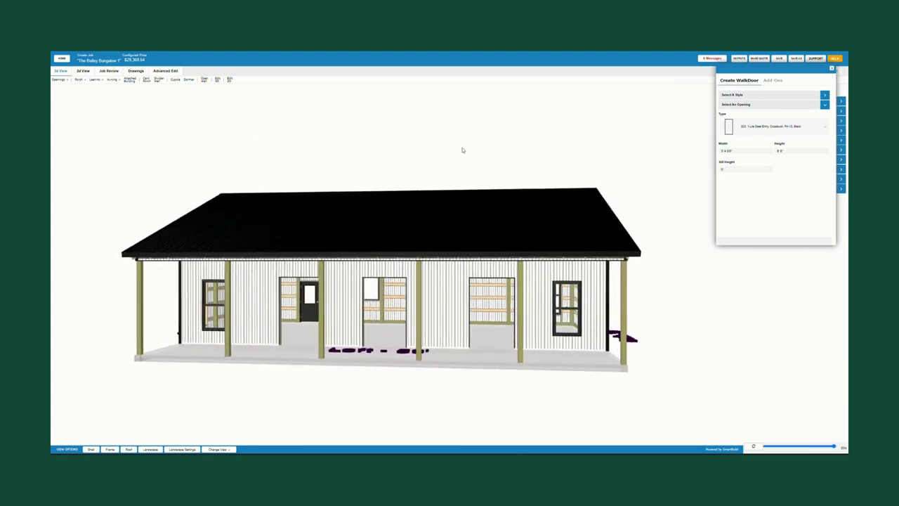
left_click_drag(463, 148, 524, 158)
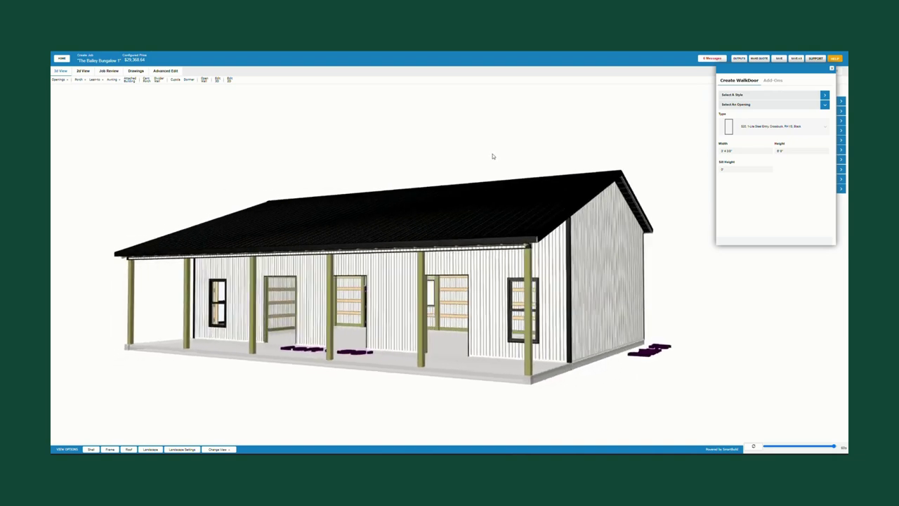
left_click_drag(433, 157, 532, 160)
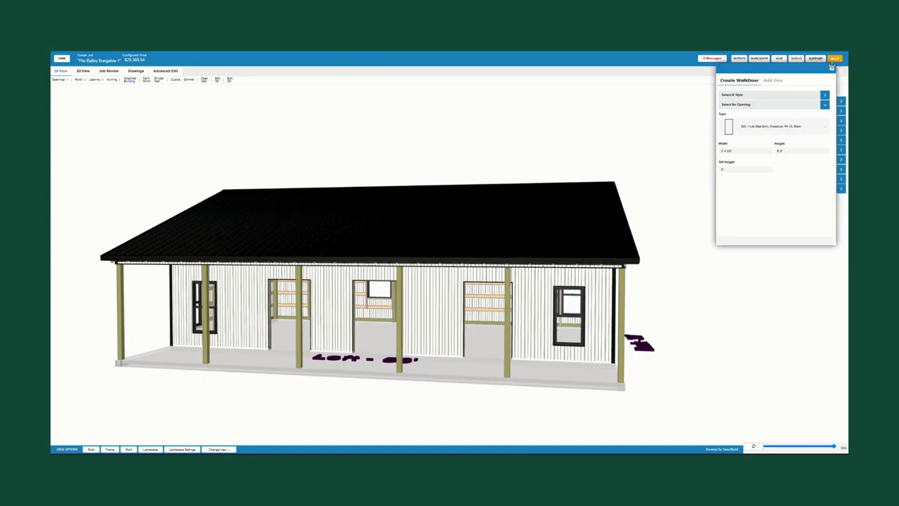
left_click(468, 117)
mouse_move(468, 116)
left_mouse_down()
mouse_move(626, 114)
mouse_move(468, 116)
mouse_move(478, 115)
left_mouse_up()
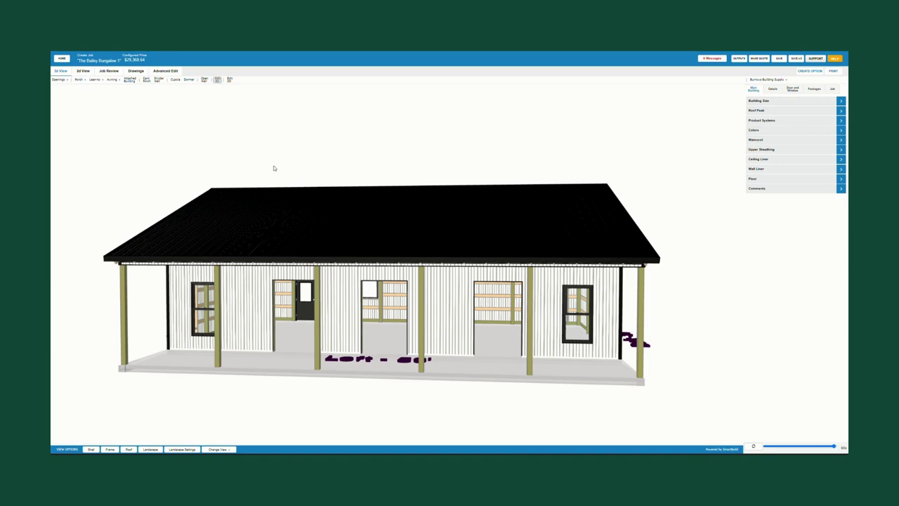
Make the middle porch opening a Commercial Double Door and update it.
left_click(380, 323)
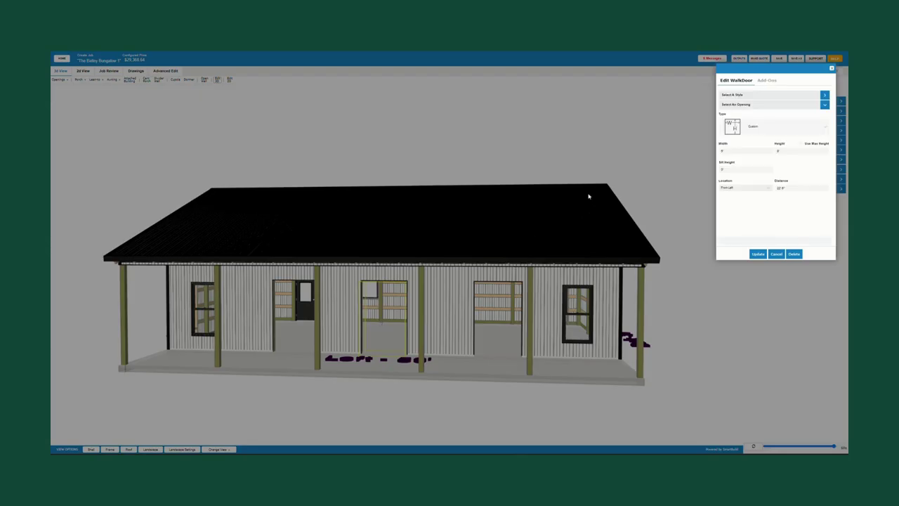
left_click(749, 127)
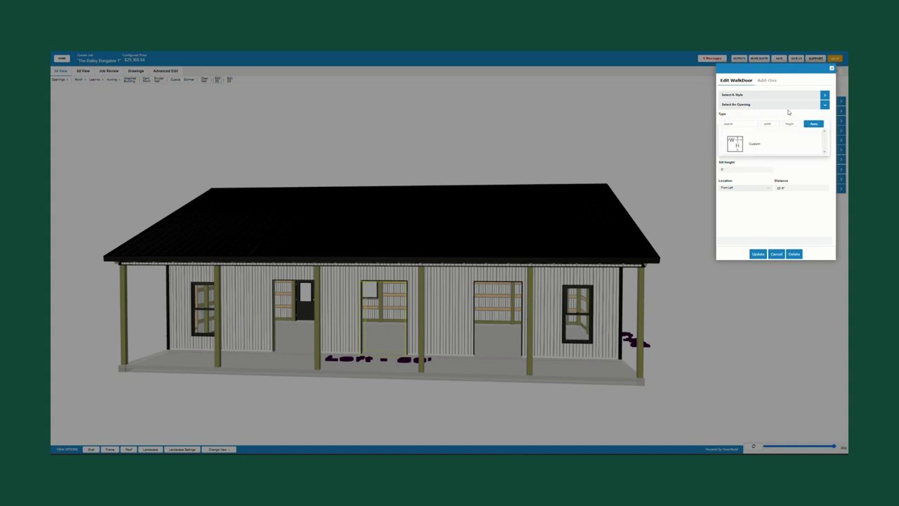
left_click(778, 95)
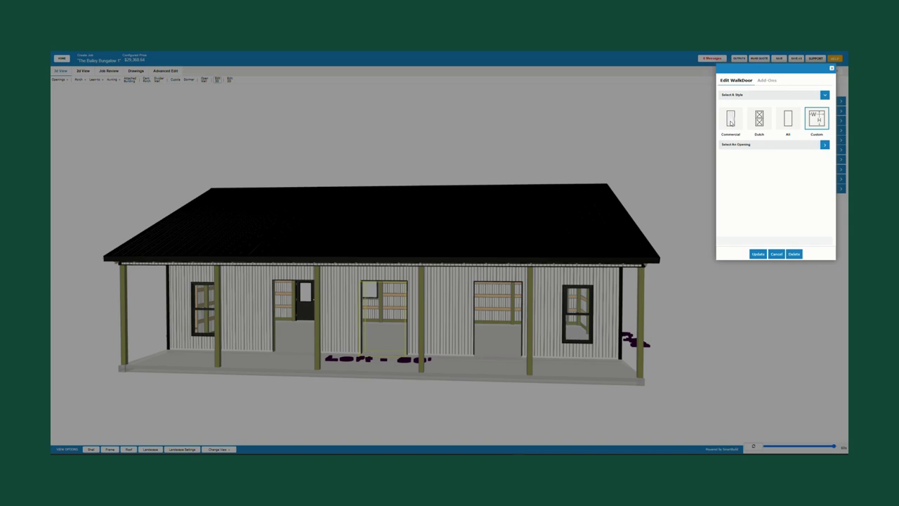
left_click(788, 122)
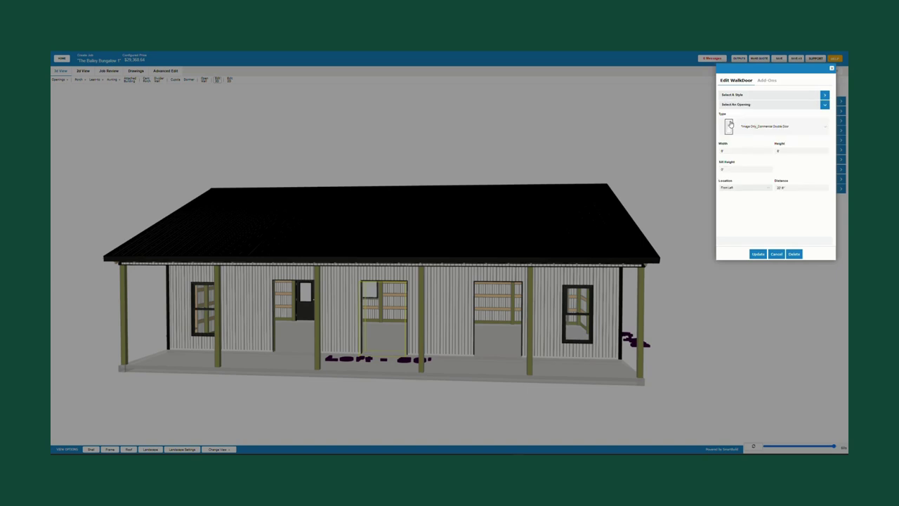
left_click(781, 130)
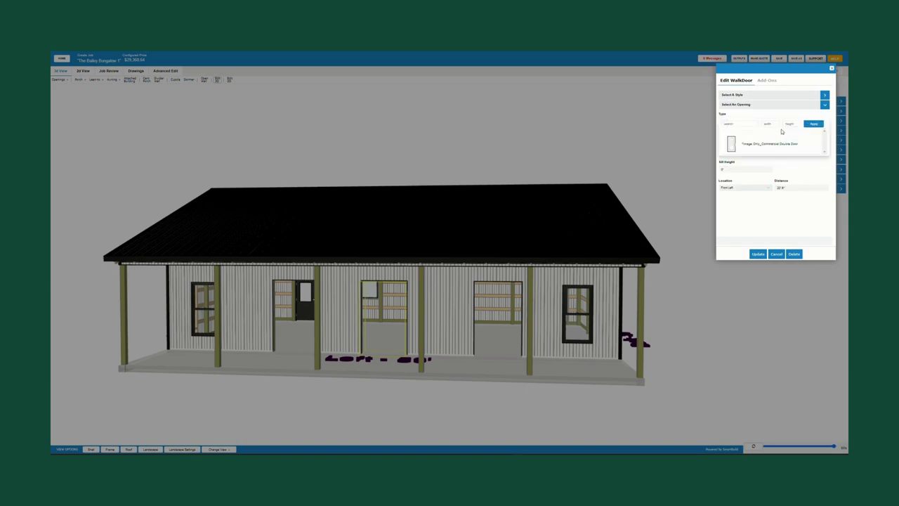
left_click(791, 164)
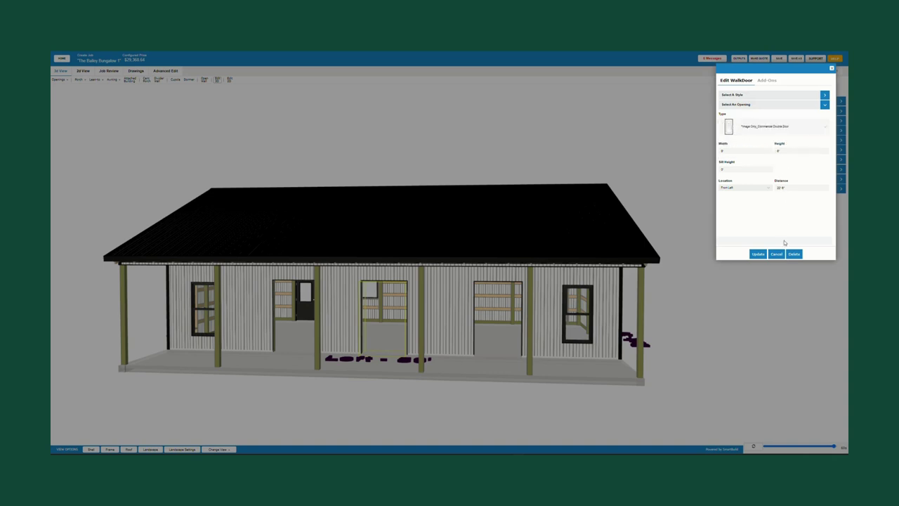
left_click(757, 254)
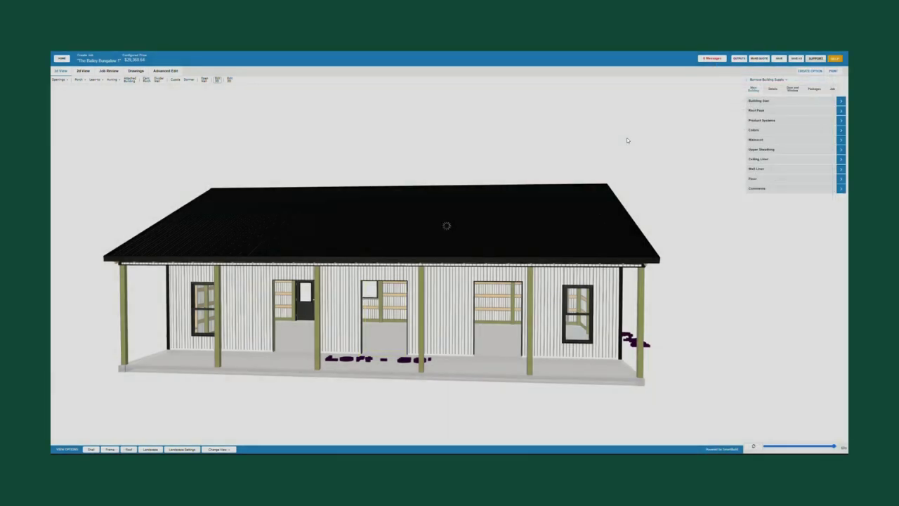